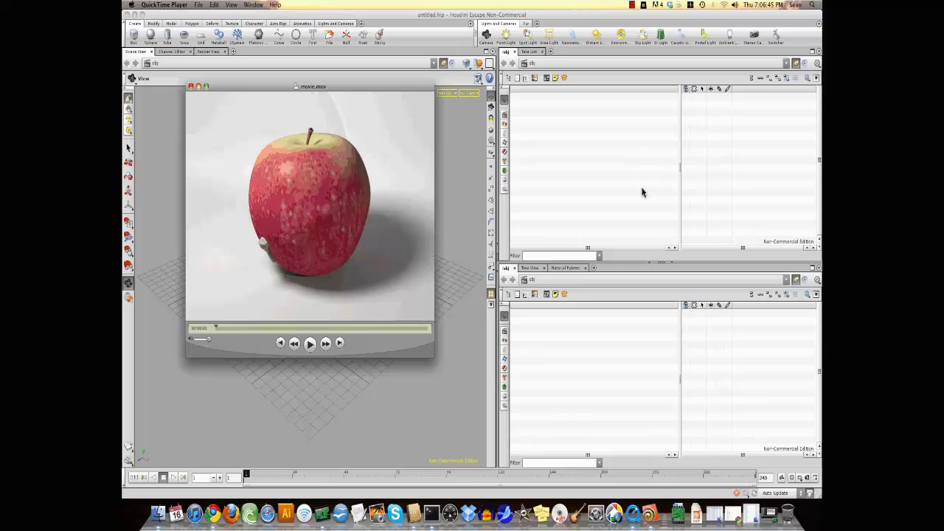
Play the apple reference movie.
{"action": "left_click", "coordinate": [308, 347]}
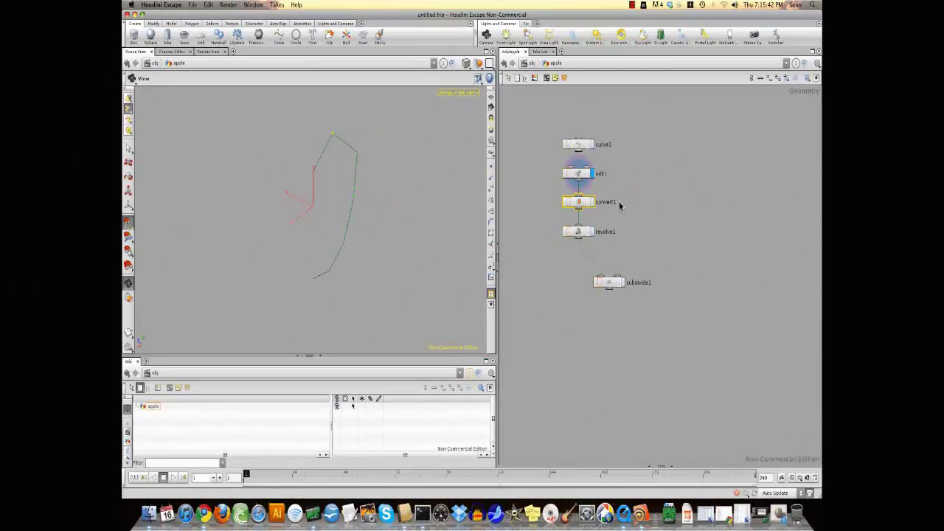
Set convert1 to convert to a NURBS Curve, display the revolve1 result and shift the subdivide1 node aside.
{"action": "key", "text": "p"}
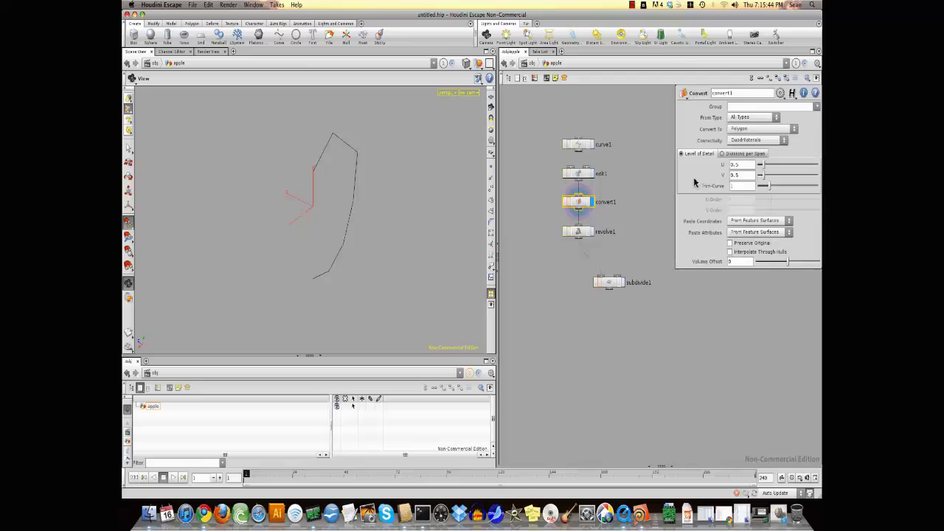
{"action": "left_click", "coordinate": [747, 130]}
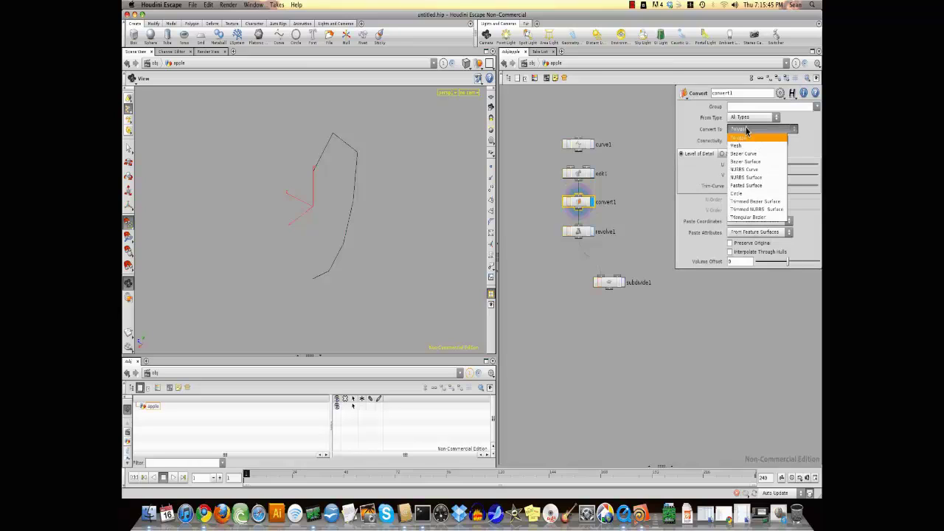
{"action": "left_click", "coordinate": [749, 170]}
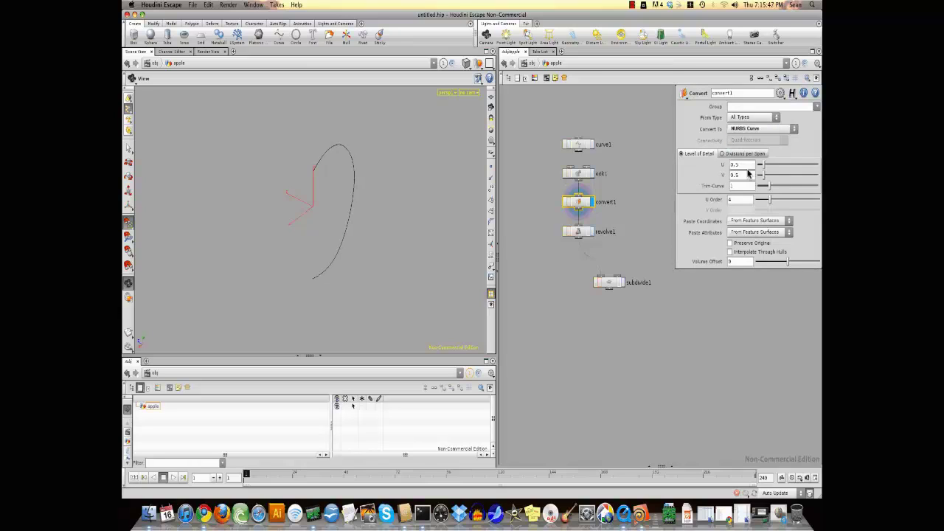
{"action": "left_click", "coordinate": [591, 232]}
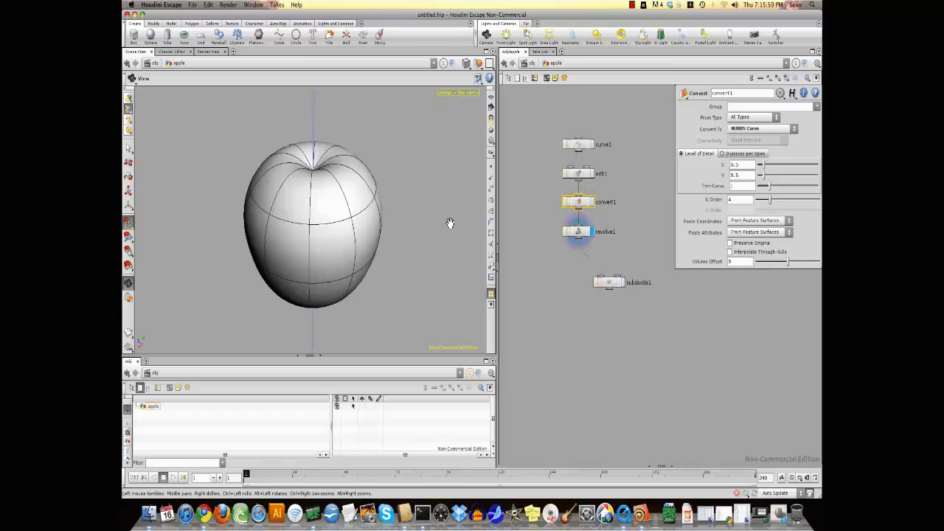
{"action": "left_click_drag", "start_coordinate": [449, 221], "coordinate": [426, 218]}
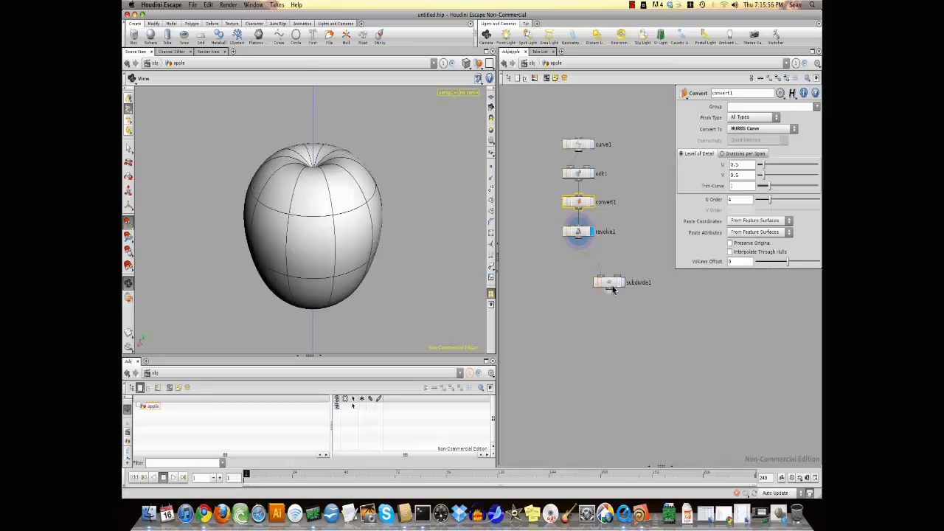
{"action": "left_click_drag", "start_coordinate": [610, 284], "coordinate": [645, 298]}
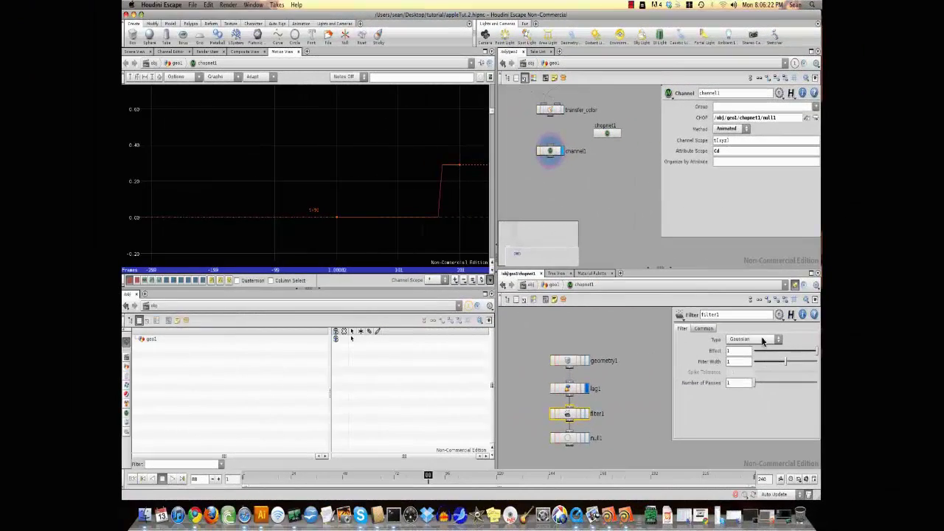
Display filter1 and set its filter width to 2.4, viewing the effect on the apple at frame 77.
{"action": "left_click", "coordinate": [589, 416]}
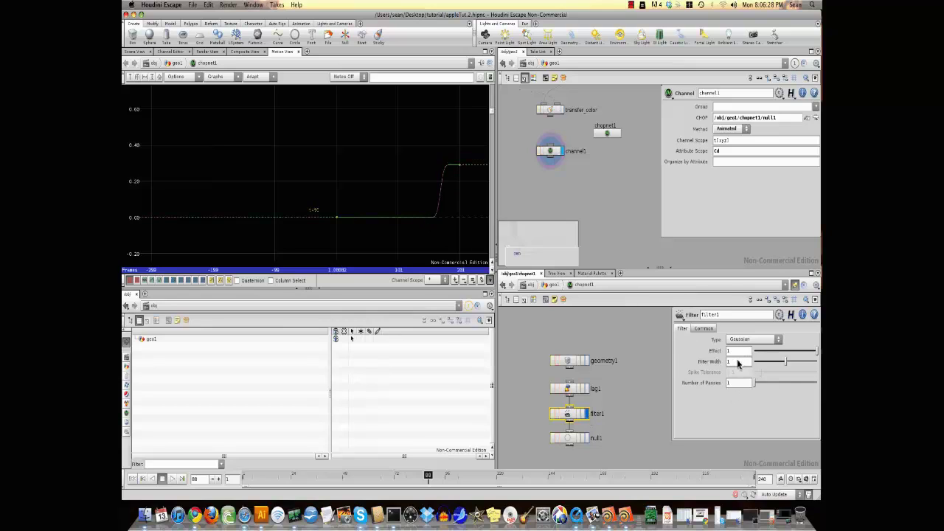
{"action": "middle_click_drag", "start_coordinate": [738, 363], "coordinate": [791, 365]}
{"action": "left_click", "coordinate": [136, 52]}
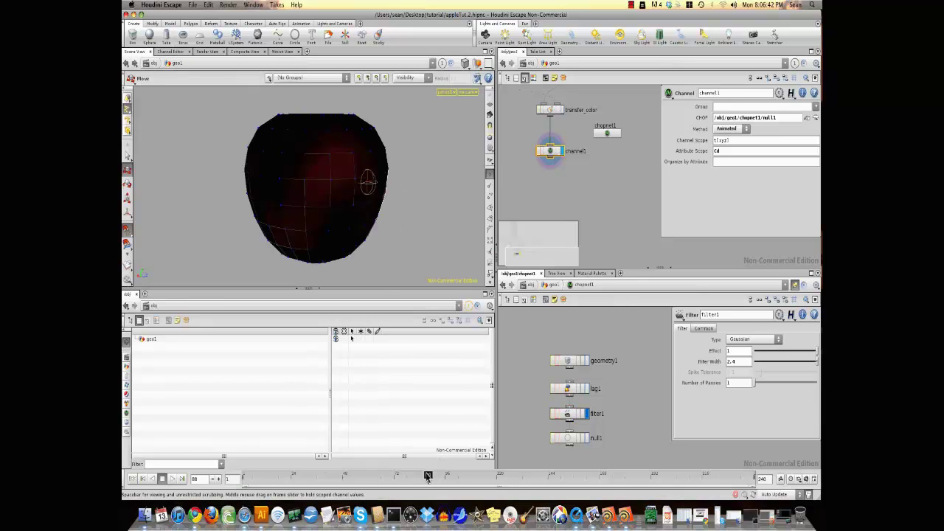
{"action": "left_click_drag", "start_coordinate": [428, 476], "coordinate": [406, 477]}
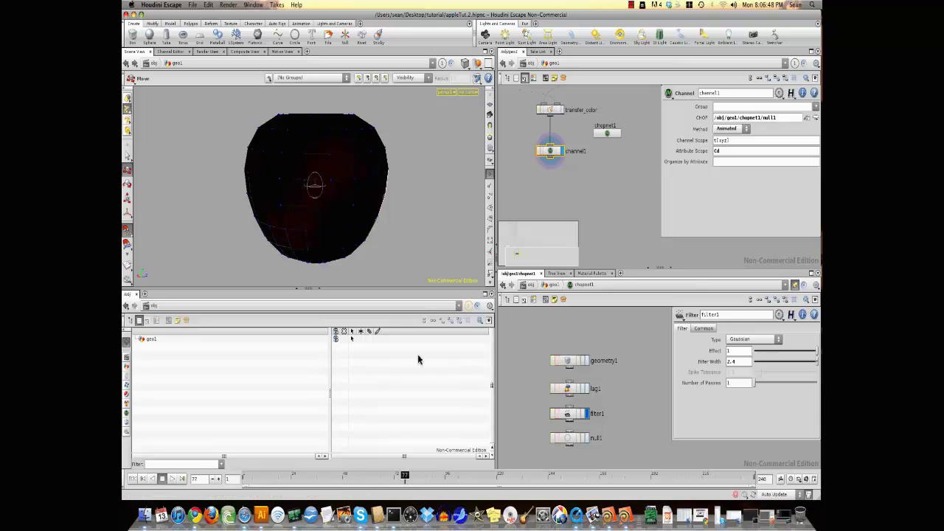
Make room between filter1 and null1 in the channel network and look up a Math node to add after filter1.
{"action": "middle_click_drag", "start_coordinate": [624, 397], "coordinate": [634, 339]}
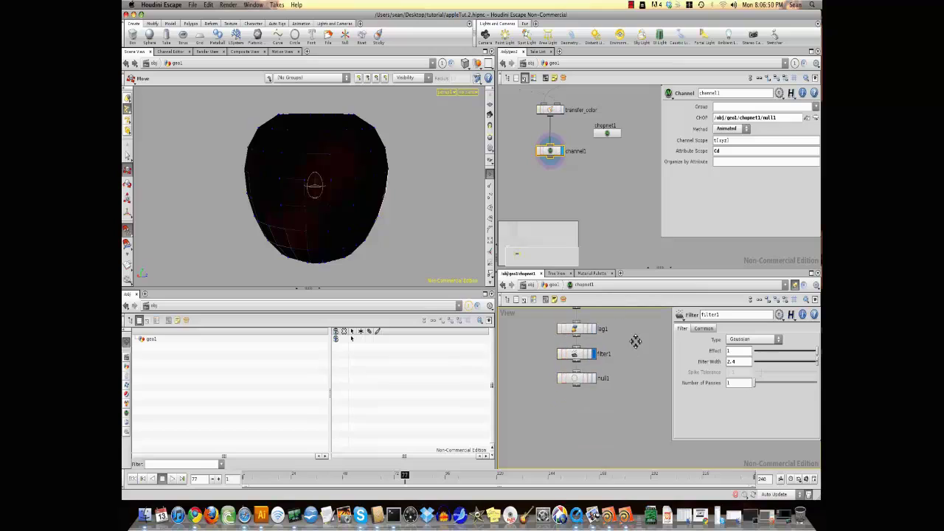
{"action": "left_click_drag", "start_coordinate": [580, 378], "coordinate": [579, 411]}
{"action": "left_click_drag", "start_coordinate": [580, 359], "coordinate": [579, 371]}
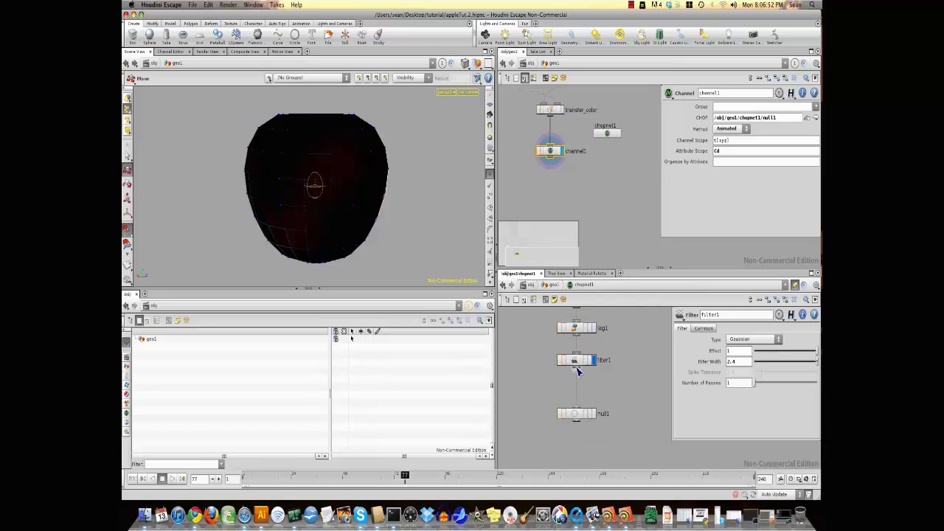
{"action": "key", "text": "Tab"}
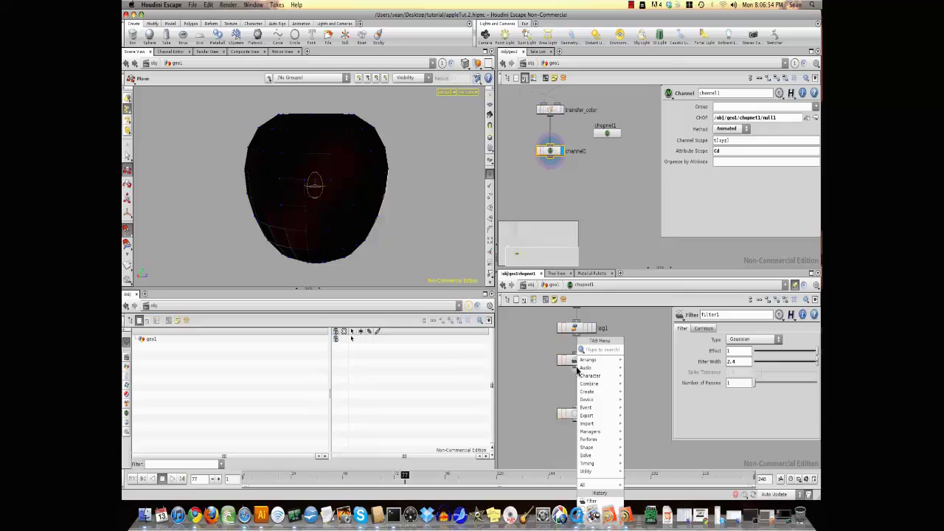
{"action": "type", "text": "Math"}
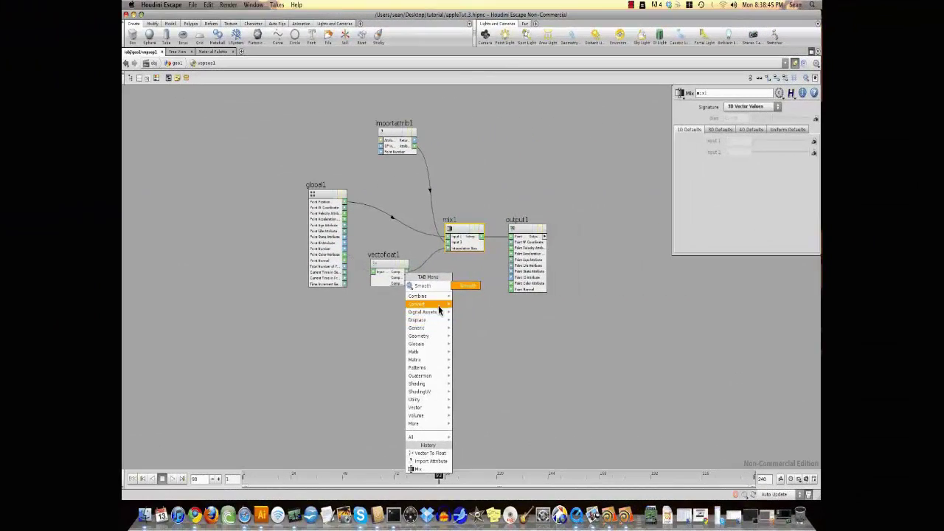
Insert a Smooth node between vectofloat1 and mix1, feeding the first vectofloat1 component into its Amount input.
{"action": "key", "text": "Return"}
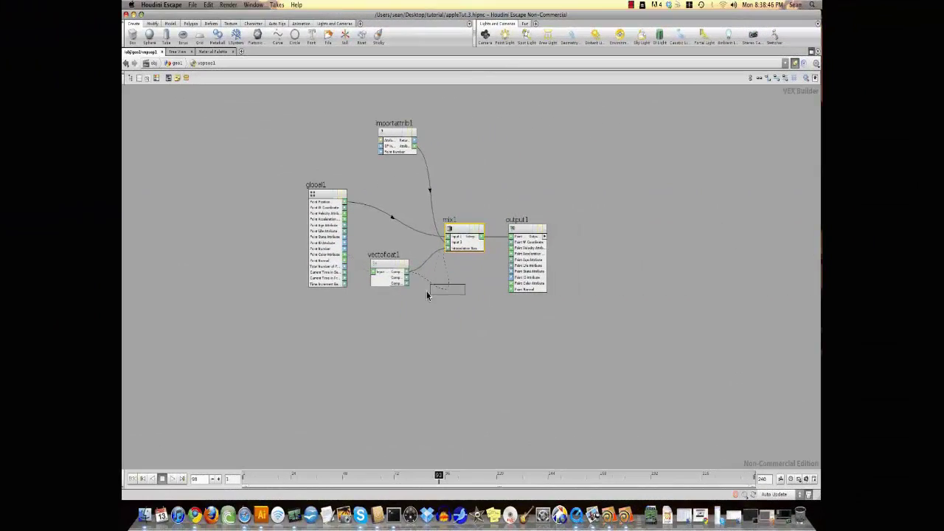
{"action": "left_click", "coordinate": [440, 300]}
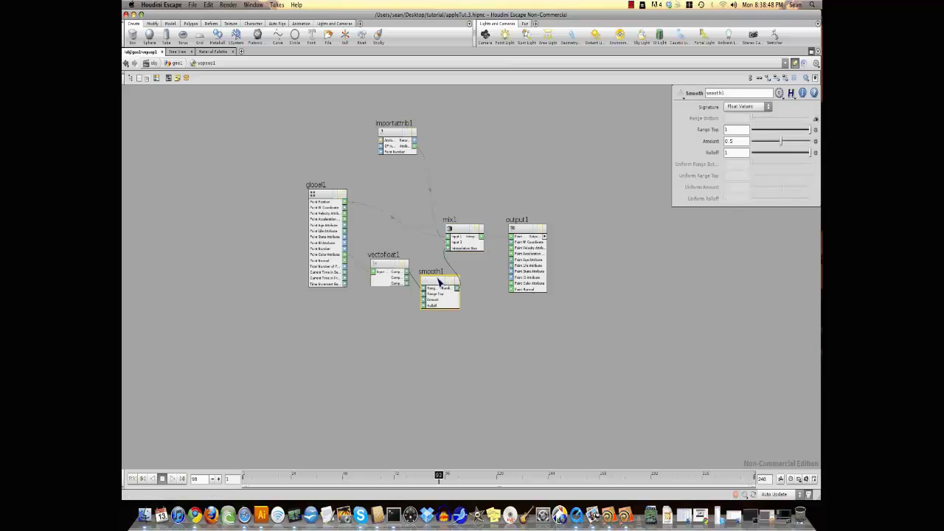
{"action": "scroll", "coordinate": [428, 341], "scroll_direction": "up", "scroll_amount": 2}
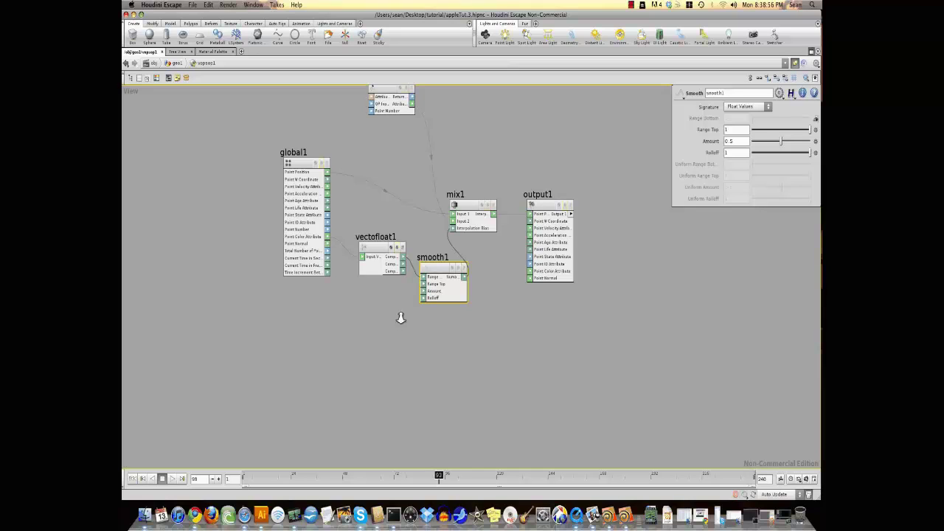
{"action": "scroll", "coordinate": [402, 315], "scroll_direction": "up", "scroll_amount": 1}
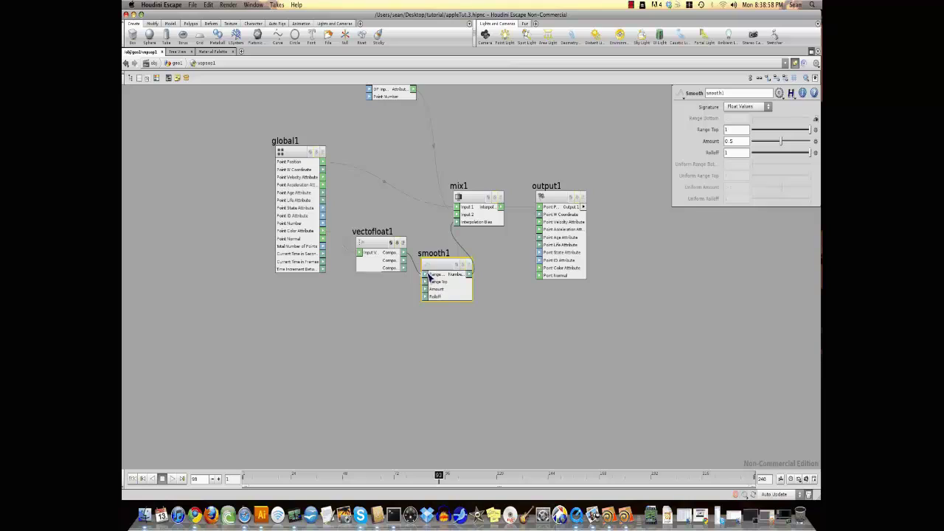
{"action": "left_click_drag", "start_coordinate": [406, 256], "coordinate": [425, 289]}
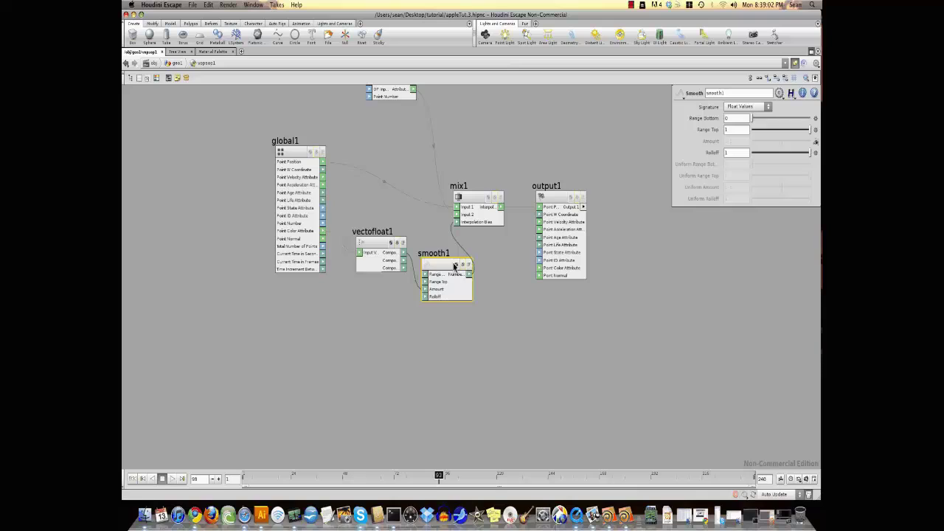
Restore the split layout, raise smooth1's Range Bottom to about 0.58 and lower its Range Top.
{"action": "left_click", "coordinate": [812, 51]}
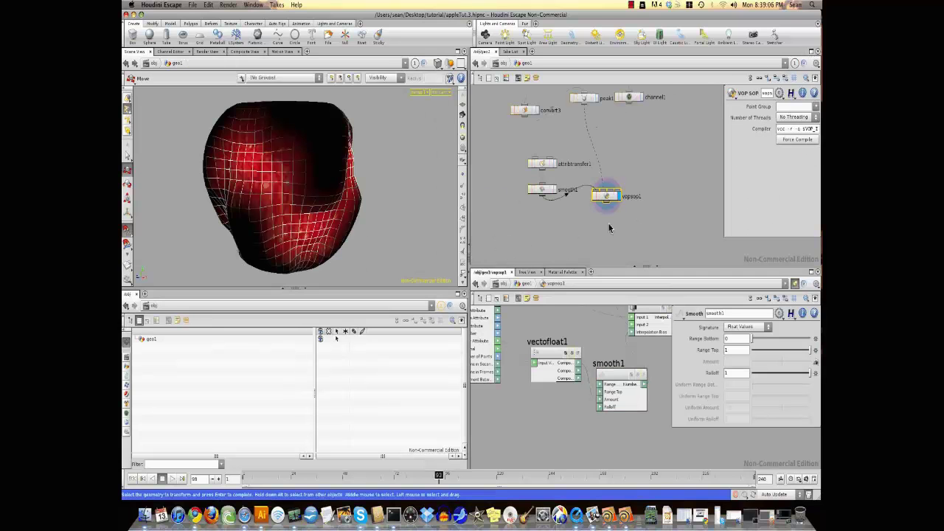
{"action": "left_click_drag", "start_coordinate": [757, 343], "coordinate": [781, 343]}
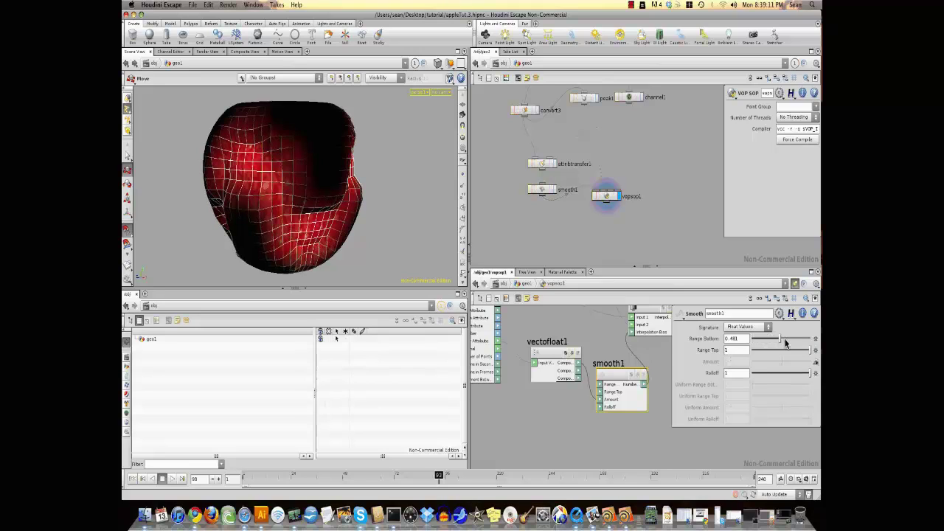
{"action": "left_click", "coordinate": [785, 339]}
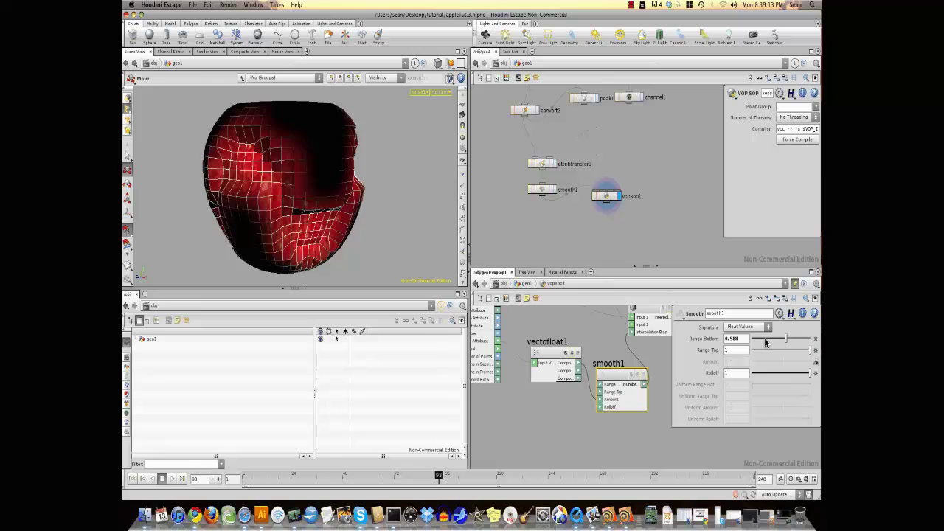
{"action": "left_click", "coordinate": [801, 351]}
{"action": "left_click_drag", "start_coordinate": [802, 352], "coordinate": [793, 351]}
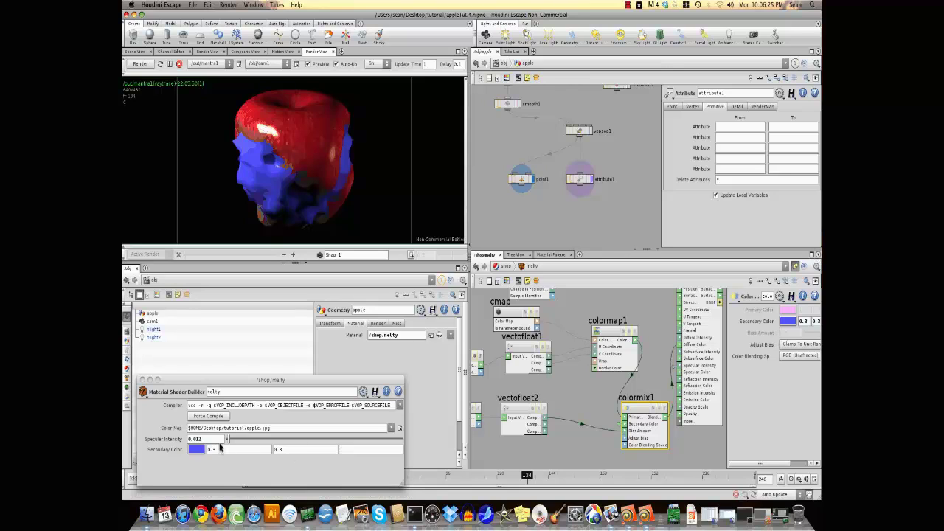
Change the melty material's Secondary Color to a muted tan of 0.617, 0.599673, 0.409071.
{"action": "left_click", "coordinate": [196, 450]}
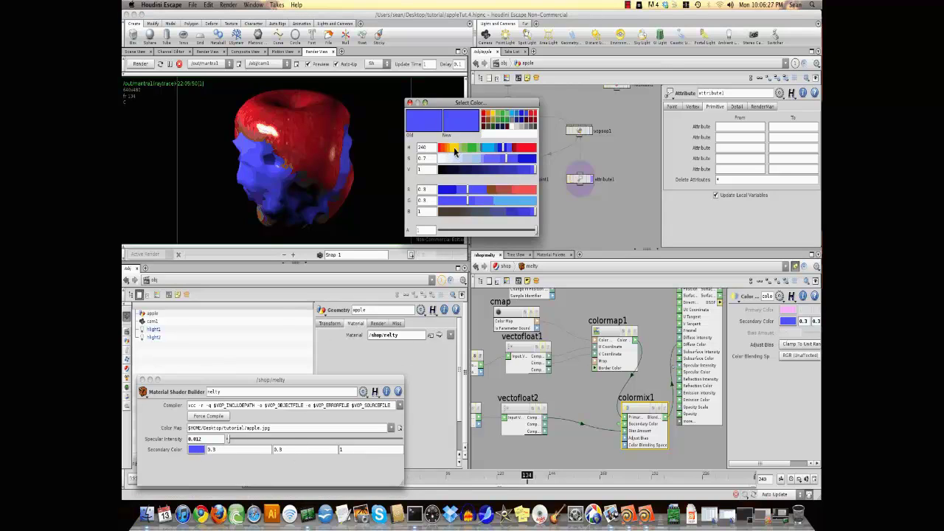
{"action": "left_click", "coordinate": [455, 152]}
{"action": "left_click", "coordinate": [475, 168]}
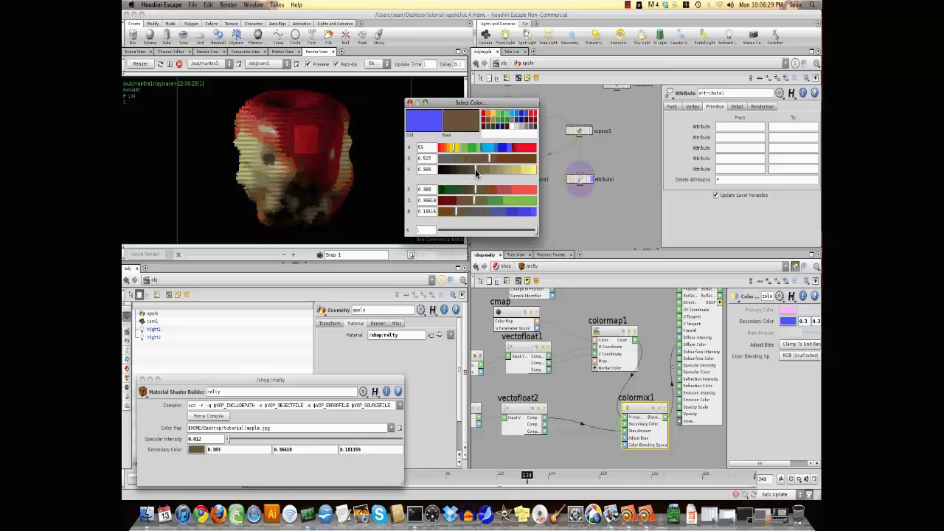
{"action": "left_click", "coordinate": [471, 158]}
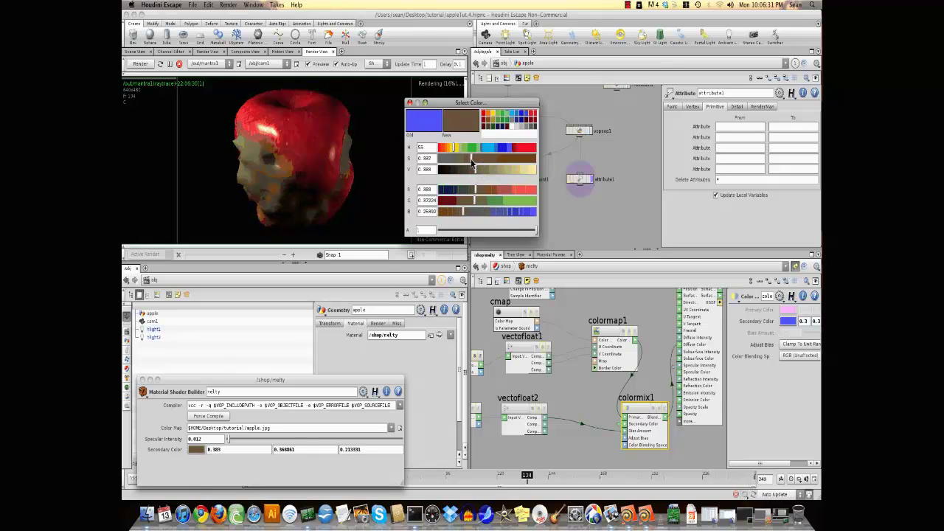
{"action": "left_click_drag", "start_coordinate": [487, 170], "coordinate": [498, 170]}
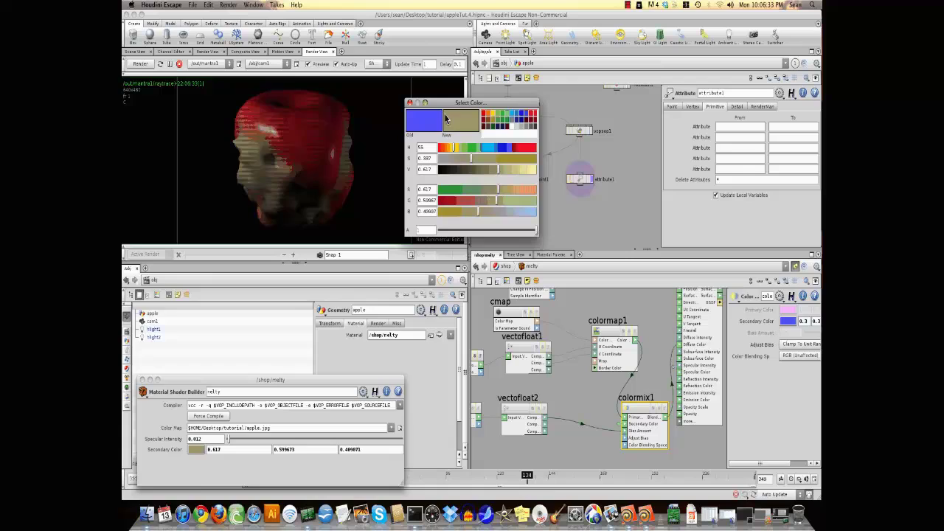
{"action": "left_click", "coordinate": [411, 103]}
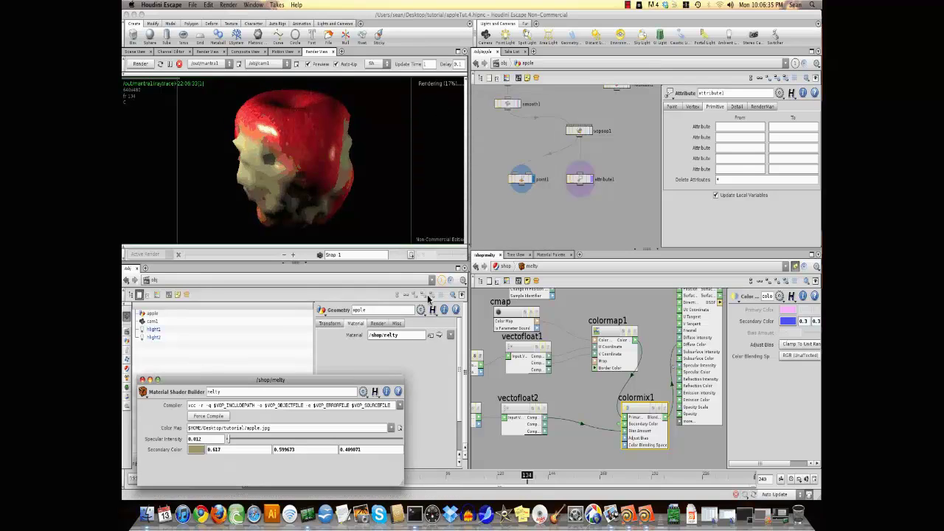
Pause the preview render and add a Smooth node near colormix1, starting a connection from vectofloat2's first component.
{"action": "scroll", "coordinate": [605, 392], "scroll_direction": "down", "scroll_amount": 3}
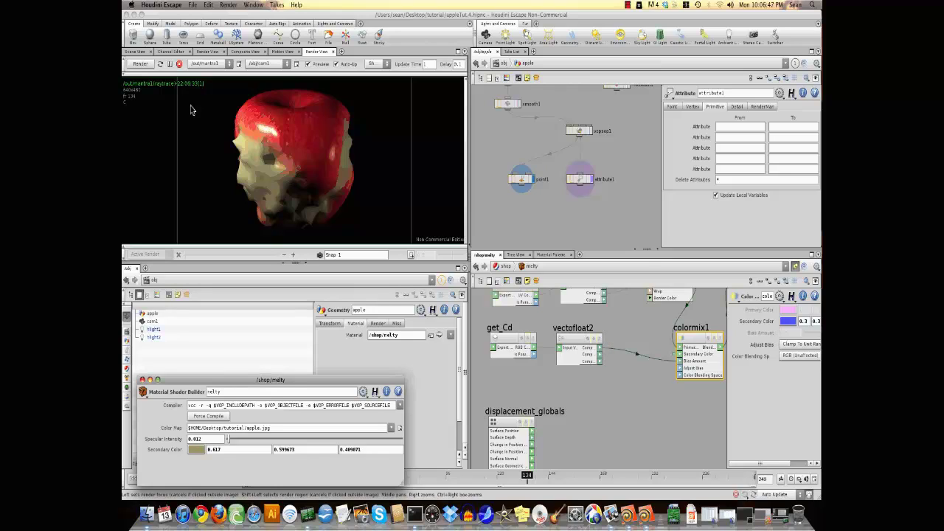
{"action": "left_click", "coordinate": [190, 78]}
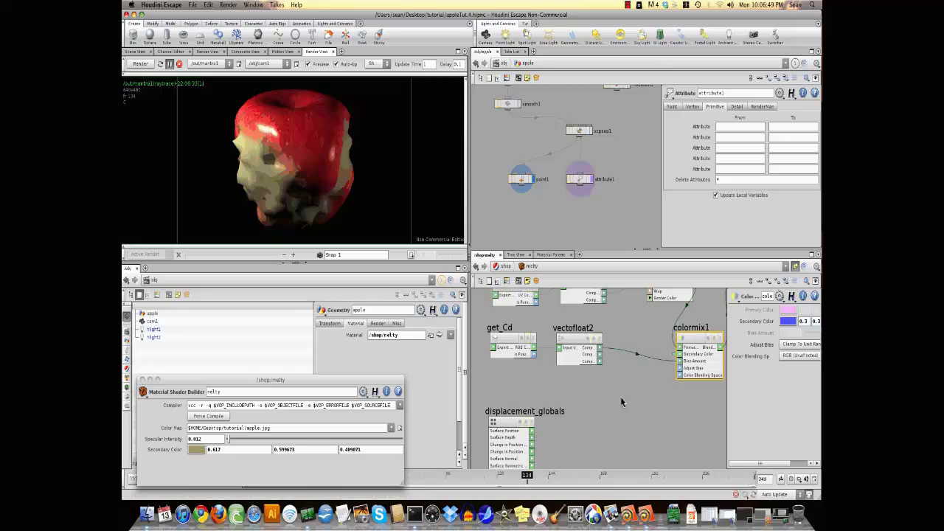
{"action": "key", "text": "Tab"}
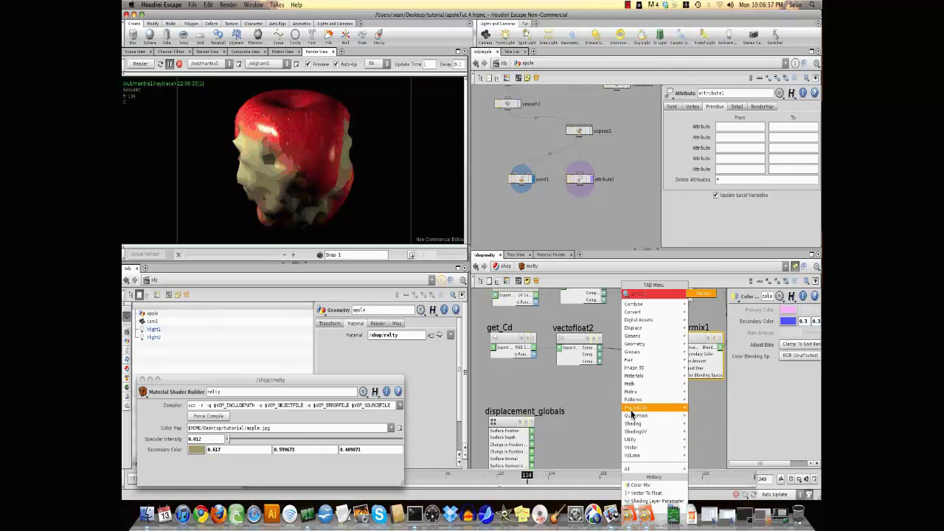
{"action": "left_click", "coordinate": [708, 314]}
{"action": "left_click", "coordinate": [648, 397]}
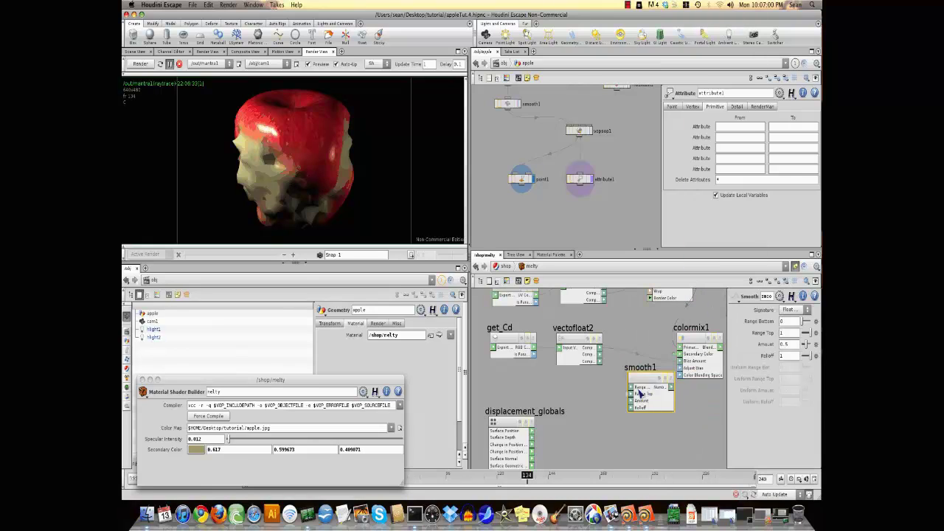
{"action": "left_click", "coordinate": [603, 347]}
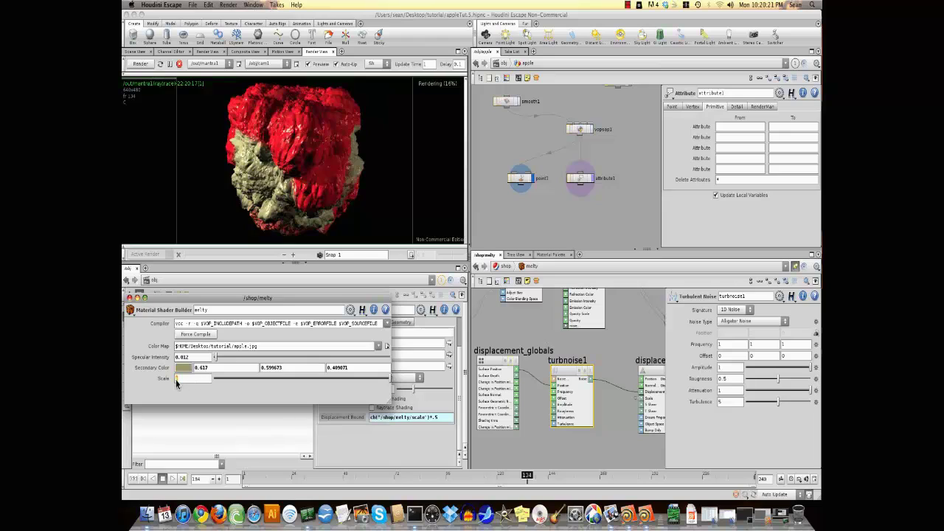
Set the melty material's Scale to .25 and raise turbnoise1's Frequency equally on all three axes.
{"action": "type", "text": ".25"}
{"action": "key", "text": "Return"}
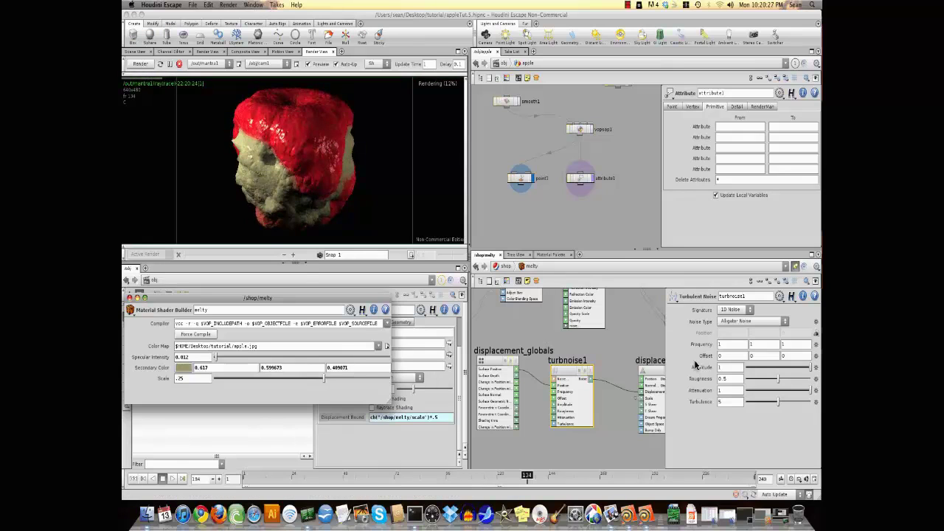
{"action": "middle_click_drag", "start_coordinate": [690, 350], "coordinate": [626, 344]}
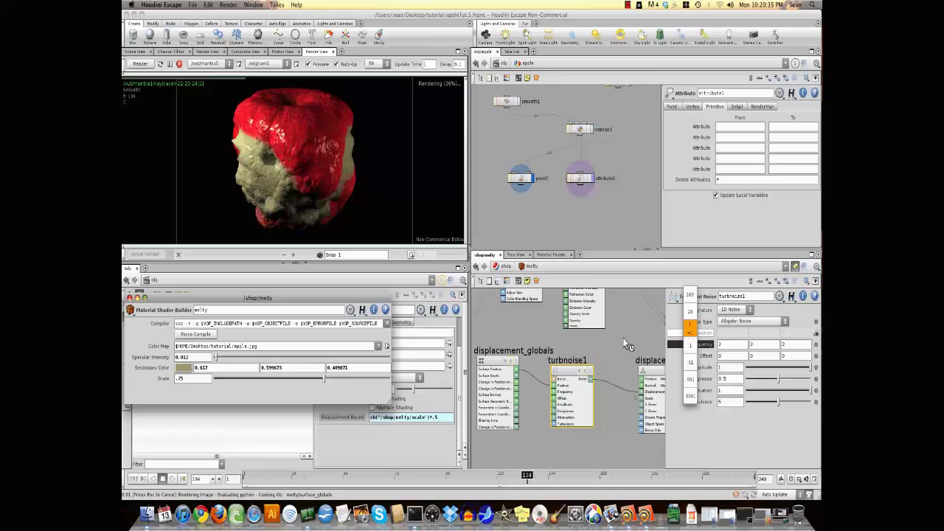
{"action": "middle_click_drag", "start_coordinate": [622, 338], "coordinate": [629, 338]}
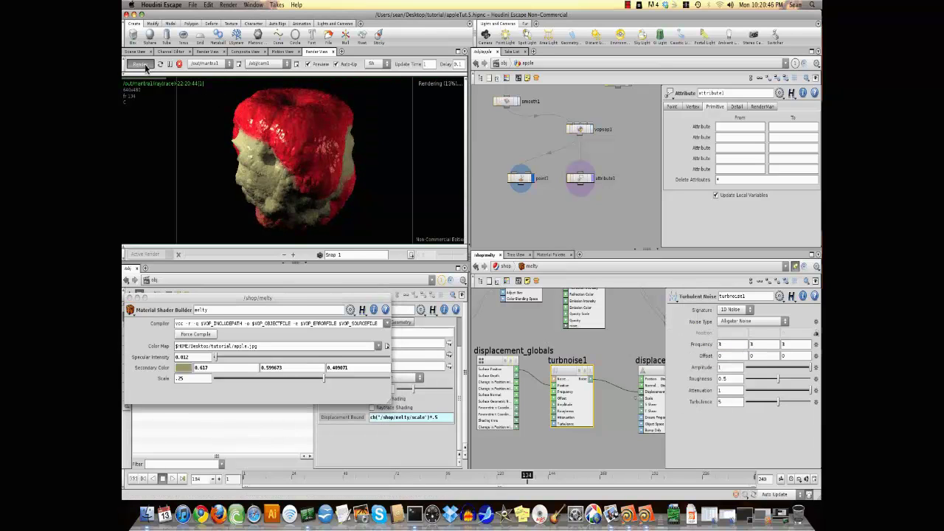
Move the melty parameter window clear of the apple's render settings and restore the split layout to examine the render.
{"action": "left_click_drag", "start_coordinate": [274, 298], "coordinate": [213, 361]}
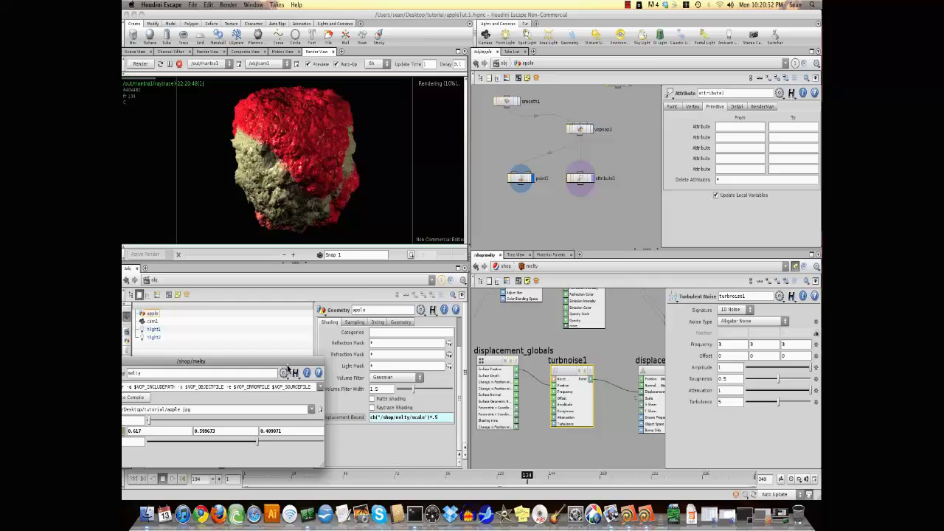
{"action": "left_click_drag", "start_coordinate": [290, 367], "coordinate": [327, 340]}
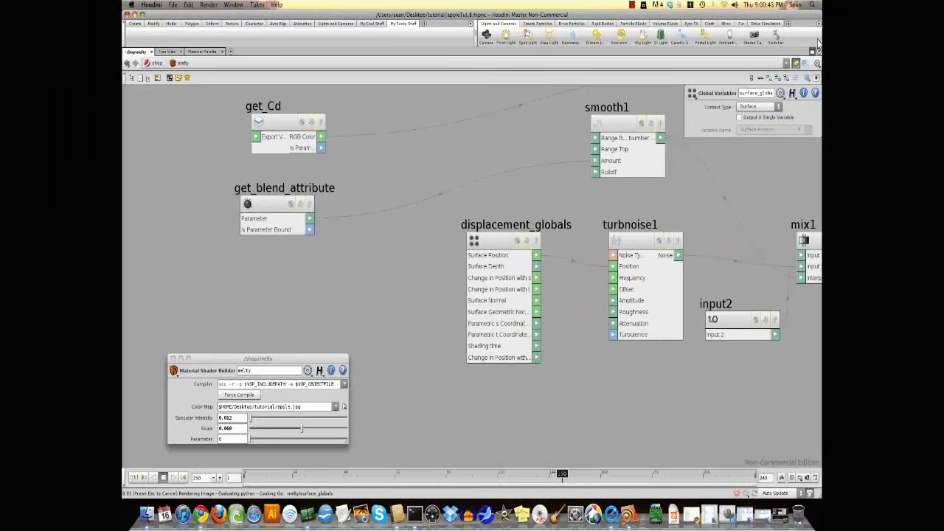
{"action": "left_click", "coordinate": [812, 53]}
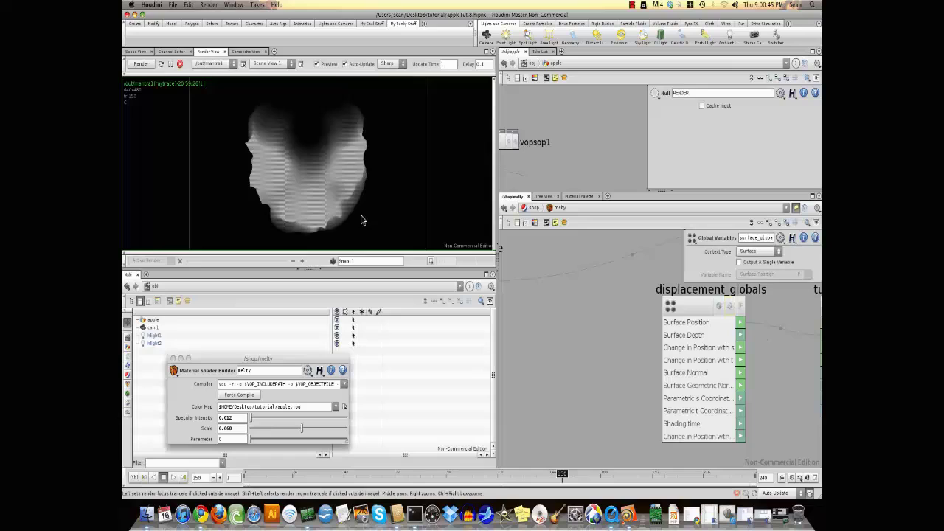